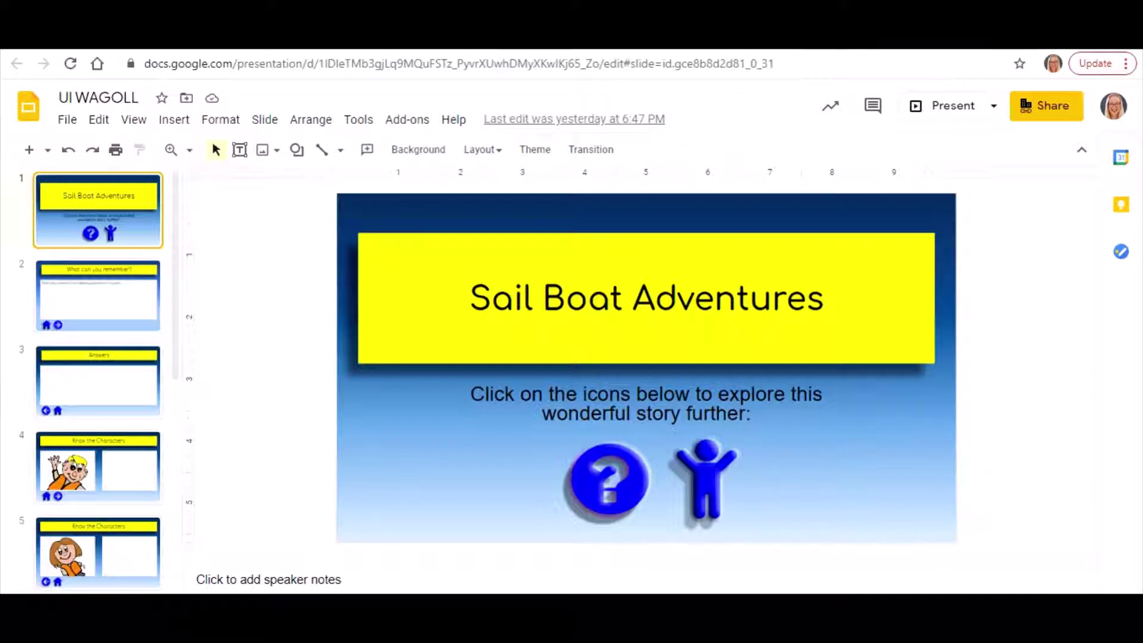
- Review the deck's slides: What can you remember?, Answers and both Know the Characters slides
{"action": "left_click", "coordinate": [92, 315]}
{"action": "left_click", "coordinate": [94, 397]}
{"action": "left_click", "coordinate": [102, 462]}
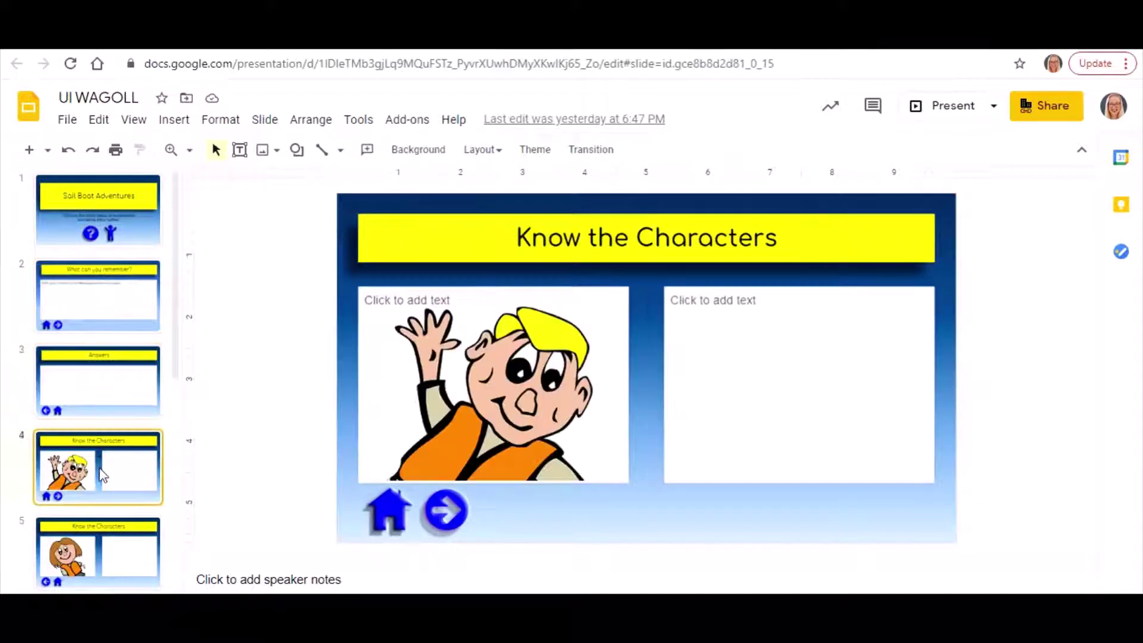
{"action": "left_click", "coordinate": [106, 543]}
{"action": "left_click", "coordinate": [120, 474]}
{"action": "scroll", "coordinate": [123, 238], "scroll_direction": "down", "scroll_amount": 1}
{"action": "left_click", "coordinate": [125, 206]}
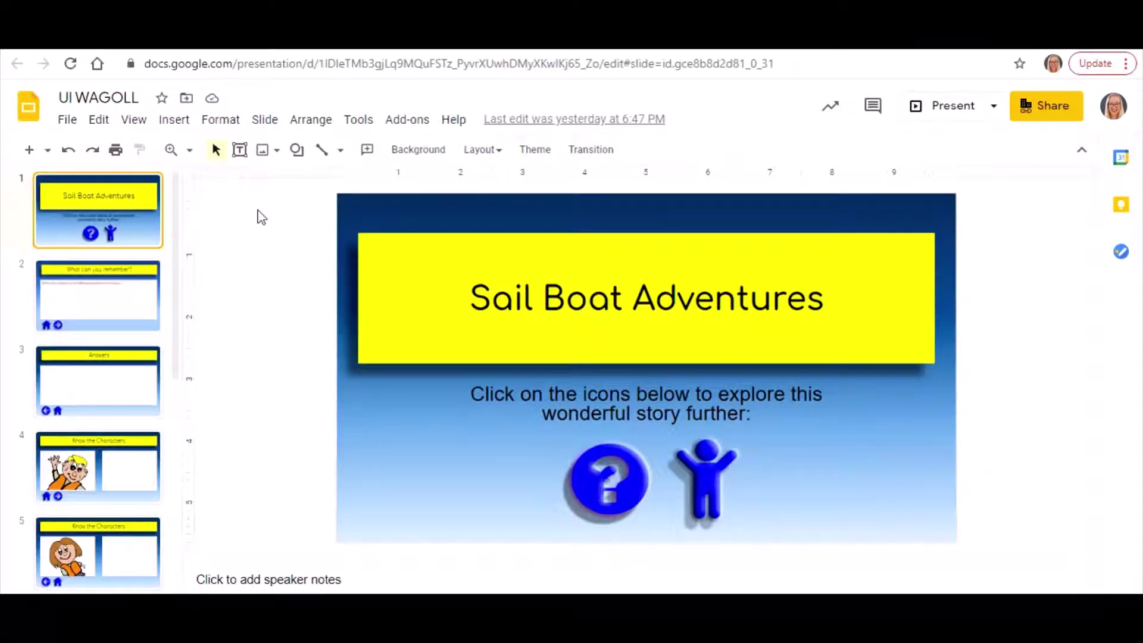
{"action": "left_click", "coordinate": [98, 310]}
{"action": "left_click", "coordinate": [103, 387]}
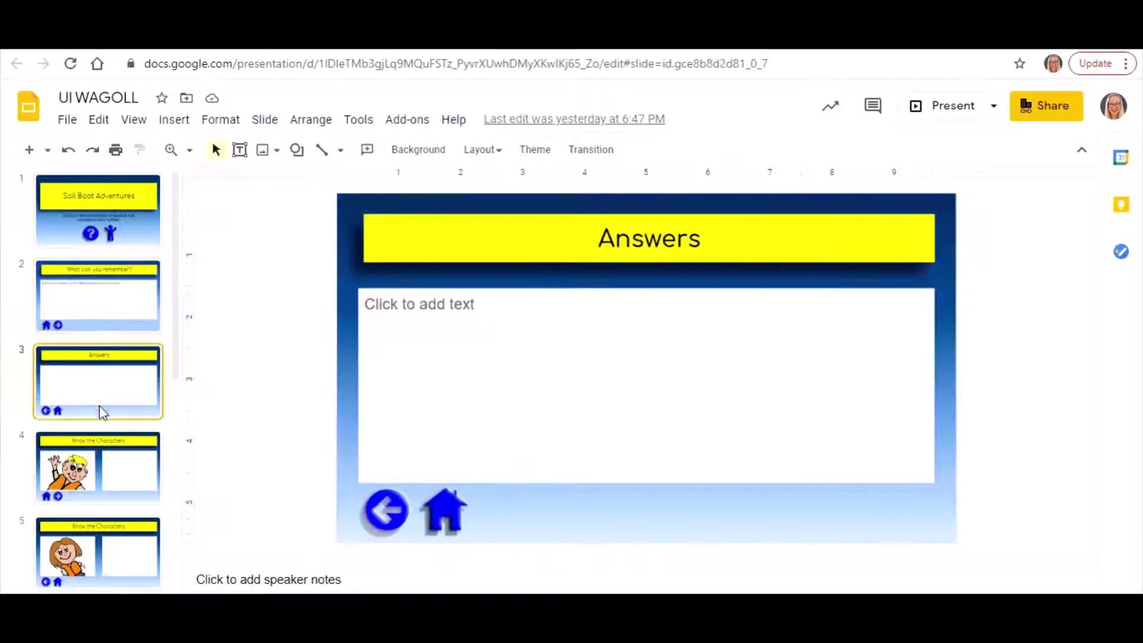
{"action": "left_click", "coordinate": [106, 194]}
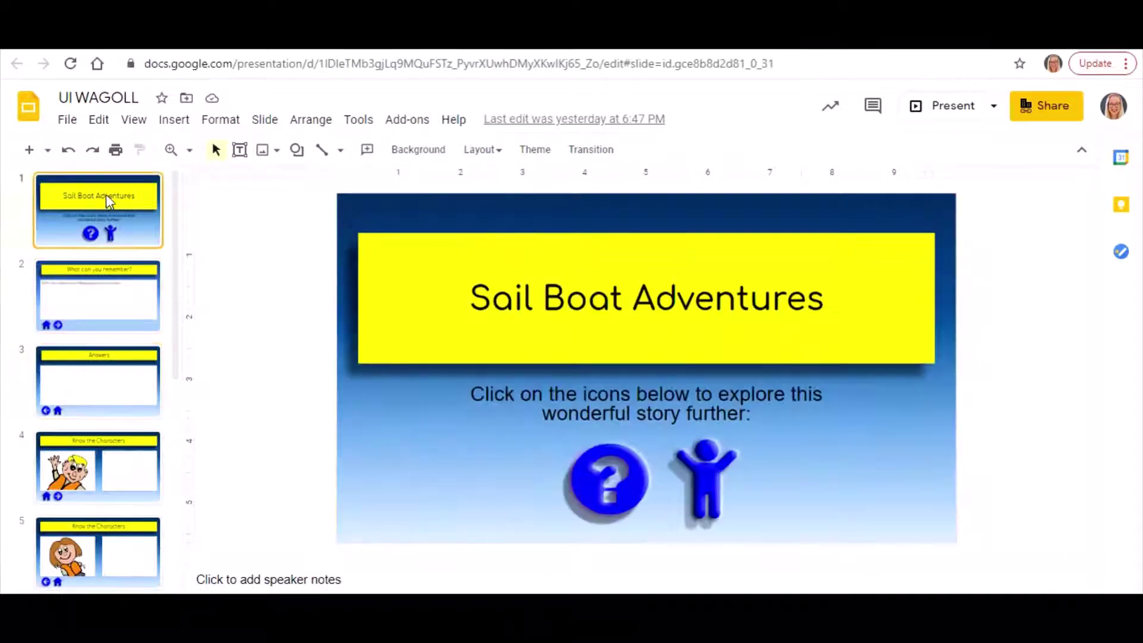
- Link the title slide's question-mark icon to Slide 2 and open that slide
{"action": "left_click", "coordinate": [591, 463]}
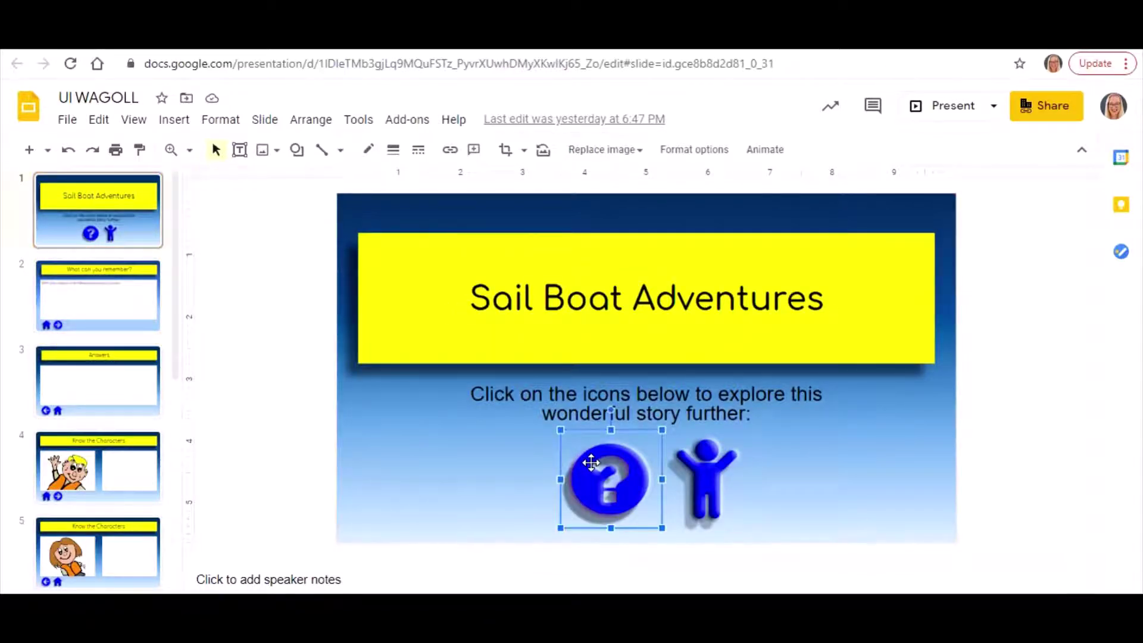
{"action": "left_click", "coordinate": [451, 152]}
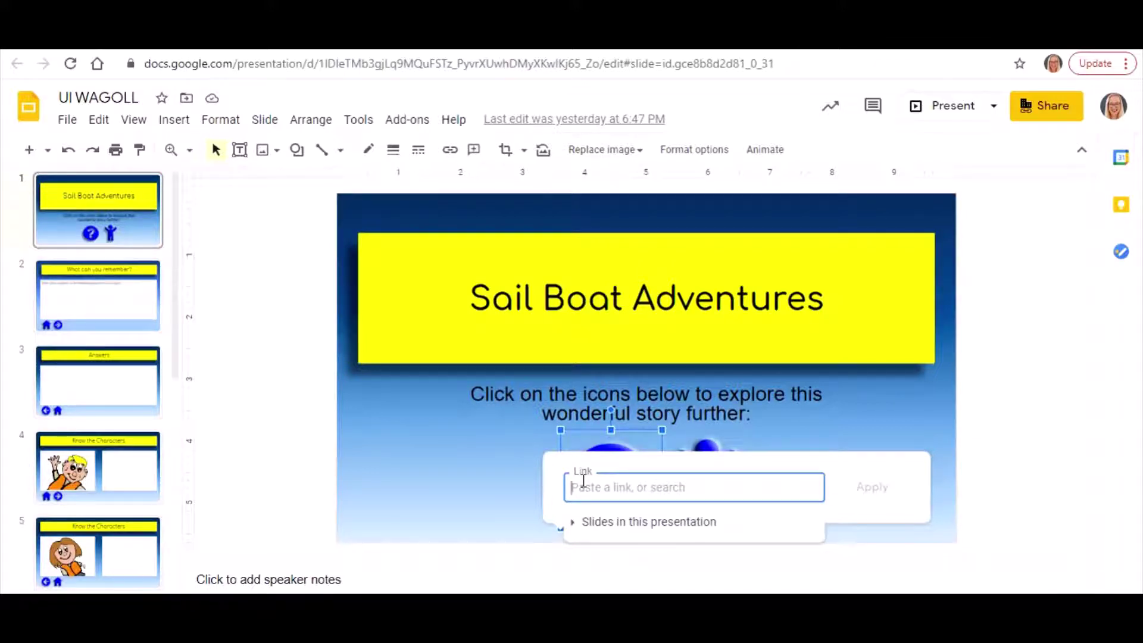
{"action": "left_click", "coordinate": [588, 522]}
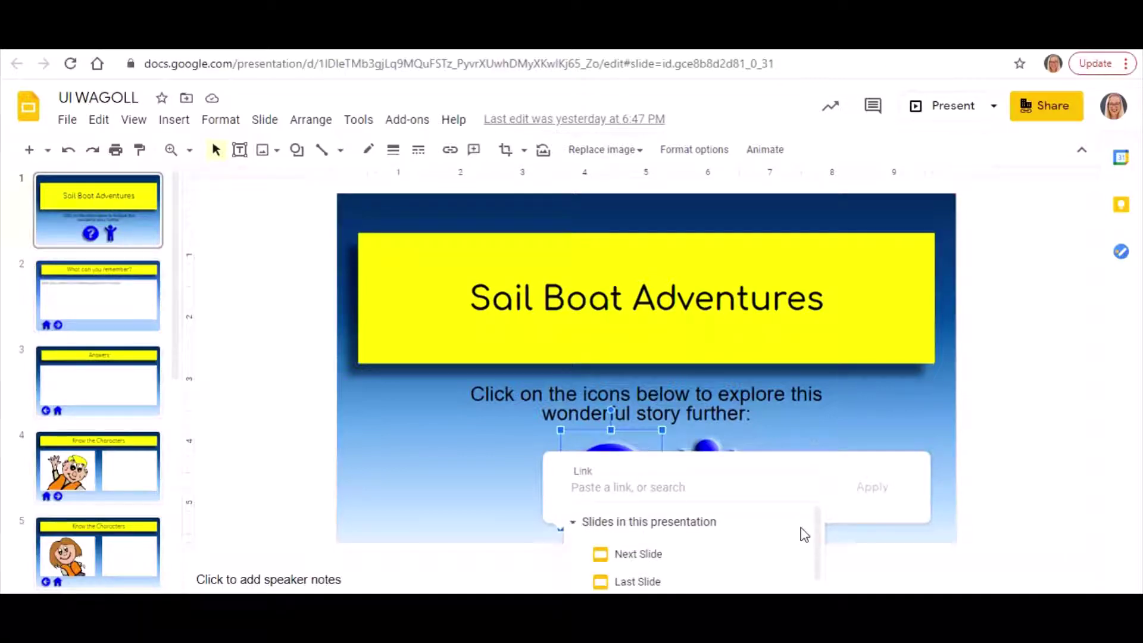
{"action": "left_click_drag", "start_coordinate": [819, 536], "coordinate": [819, 581]}
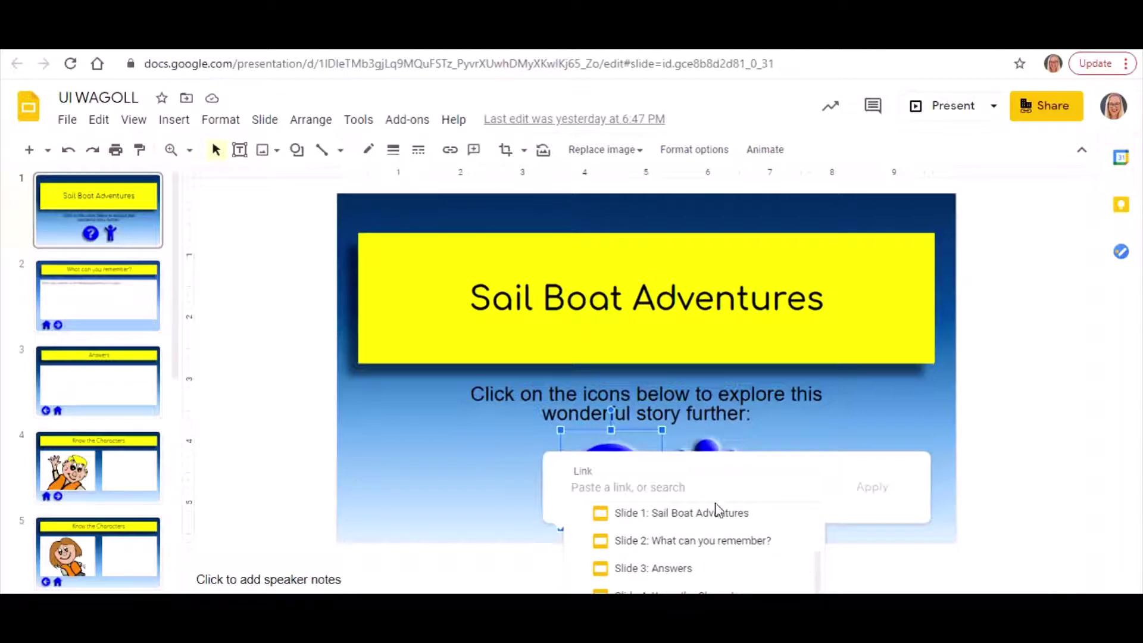
{"action": "left_click", "coordinate": [703, 541]}
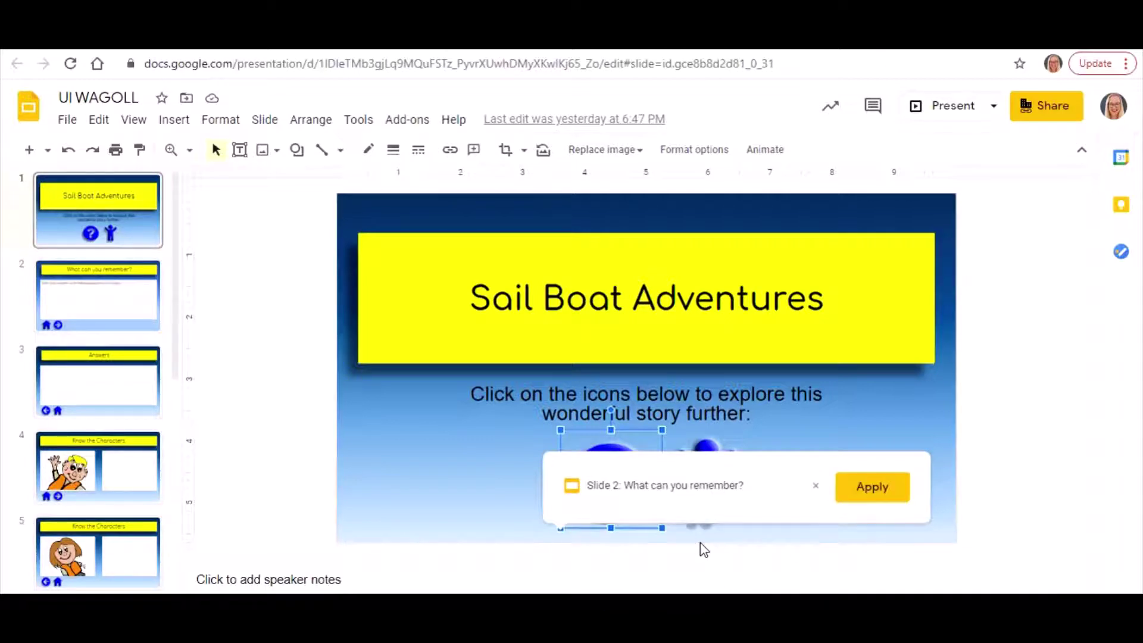
{"action": "left_click", "coordinate": [873, 489]}
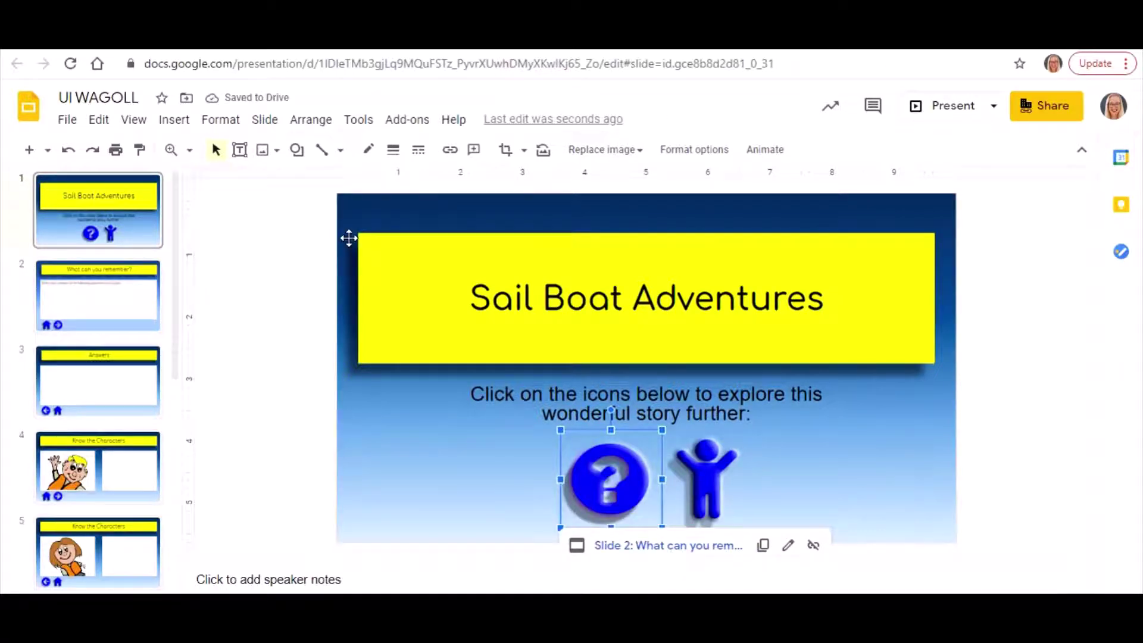
{"action": "left_click", "coordinate": [81, 312]}
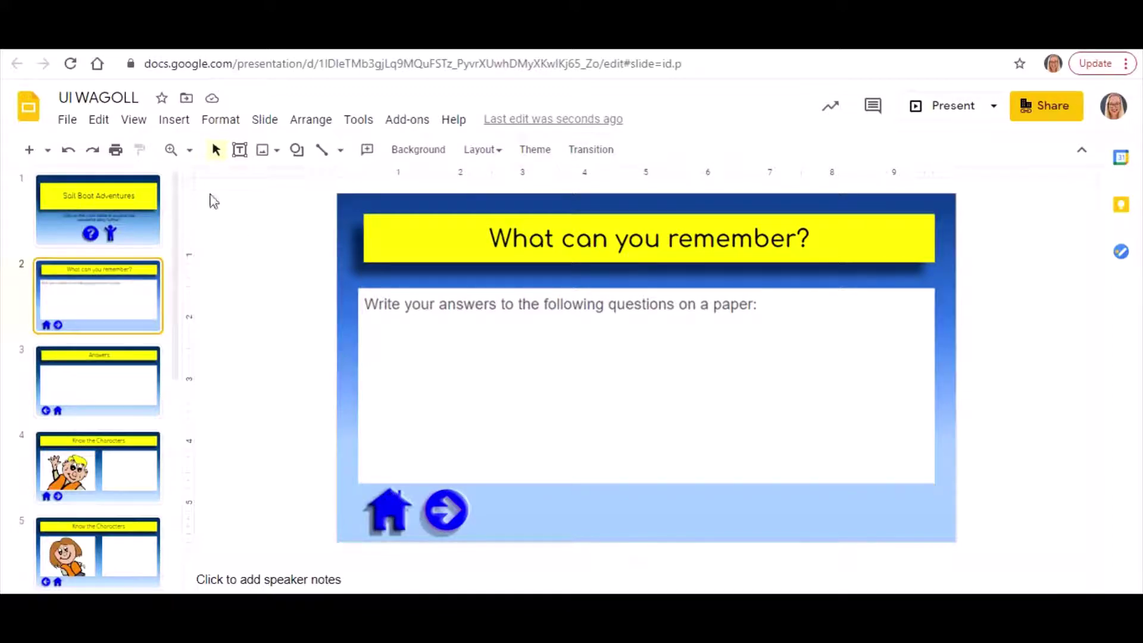
- Link the home icon to Slide 1: Sail Boat Adventures
{"action": "left_click", "coordinate": [384, 508]}
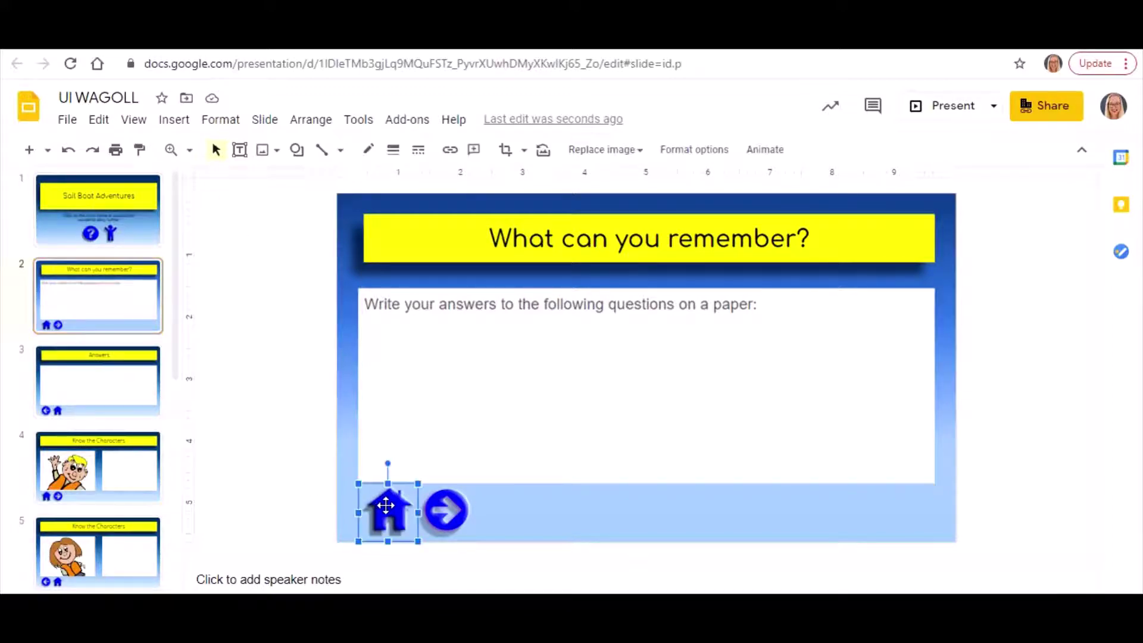
{"action": "left_click", "coordinate": [450, 149]}
{"action": "left_click", "coordinate": [474, 535]}
{"action": "left_click_drag", "start_coordinate": [616, 544], "coordinate": [616, 591]}
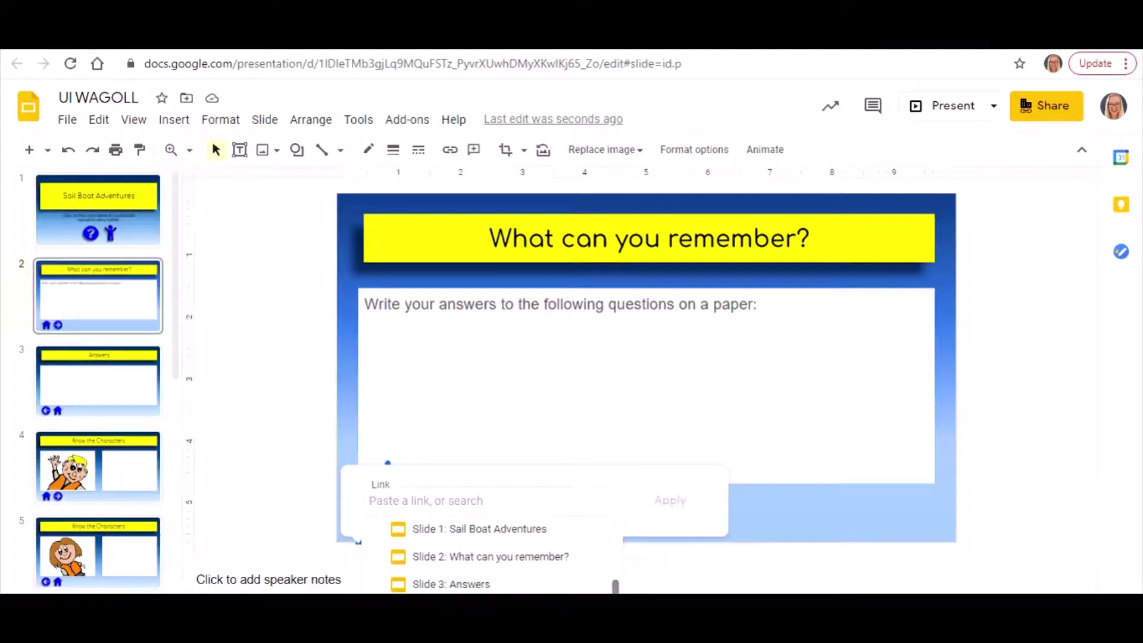
{"action": "left_click", "coordinate": [527, 528]}
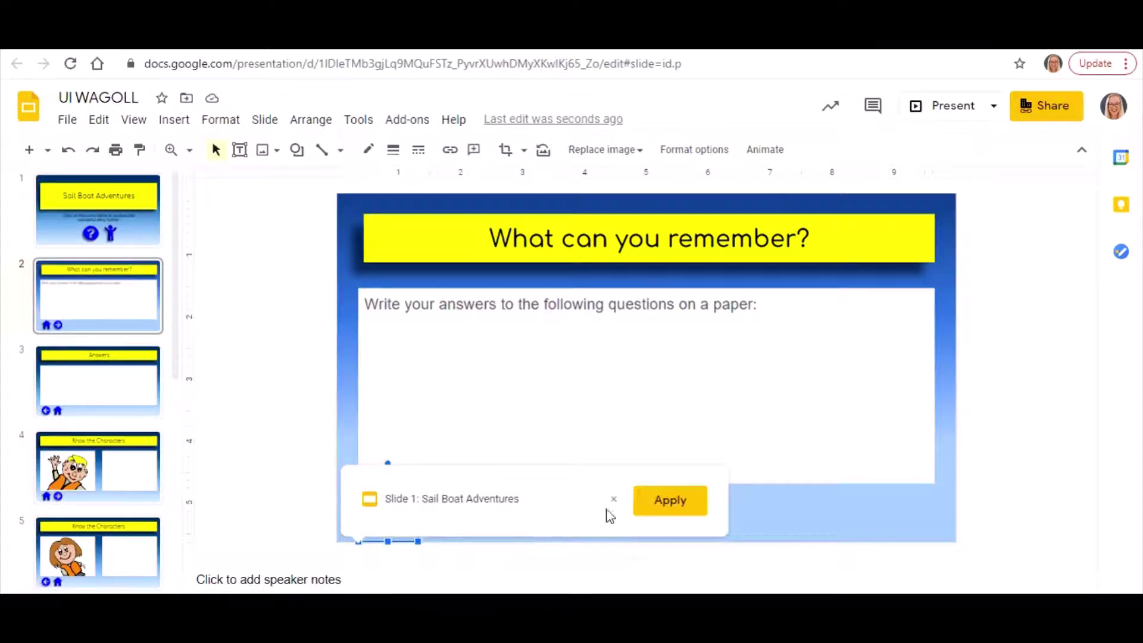
{"action": "left_click", "coordinate": [670, 500]}
- Link the arrow icon to Slide 3: Answers
{"action": "left_click", "coordinate": [453, 504]}
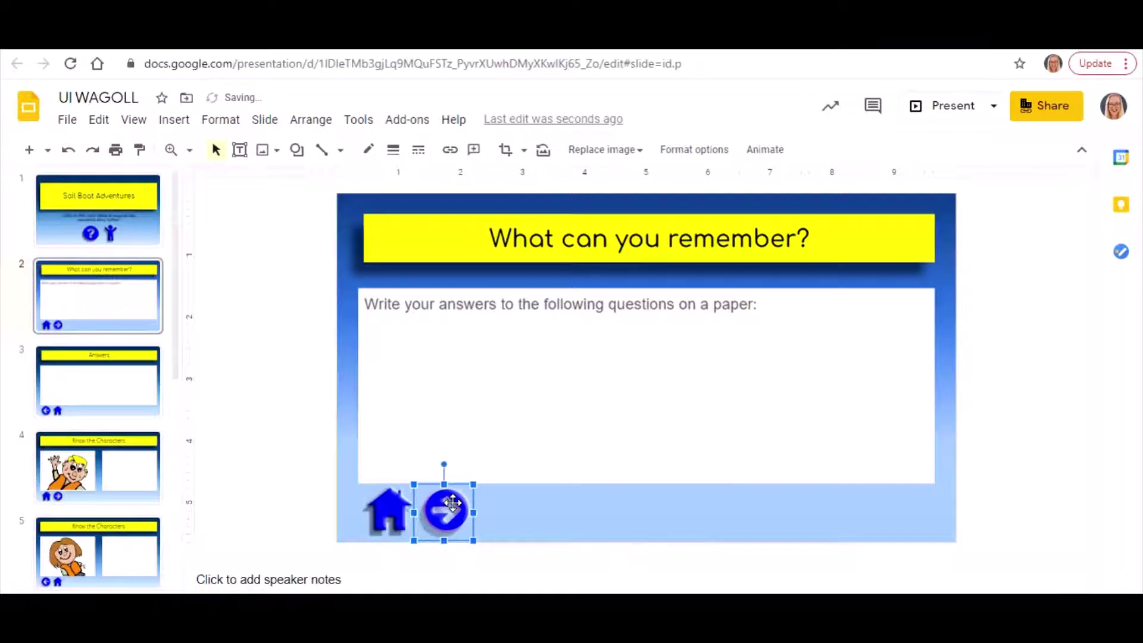
{"action": "left_click", "coordinate": [450, 150]}
{"action": "left_click", "coordinate": [566, 535]}
{"action": "left_click_drag", "start_coordinate": [671, 545], "coordinate": [671, 593]}
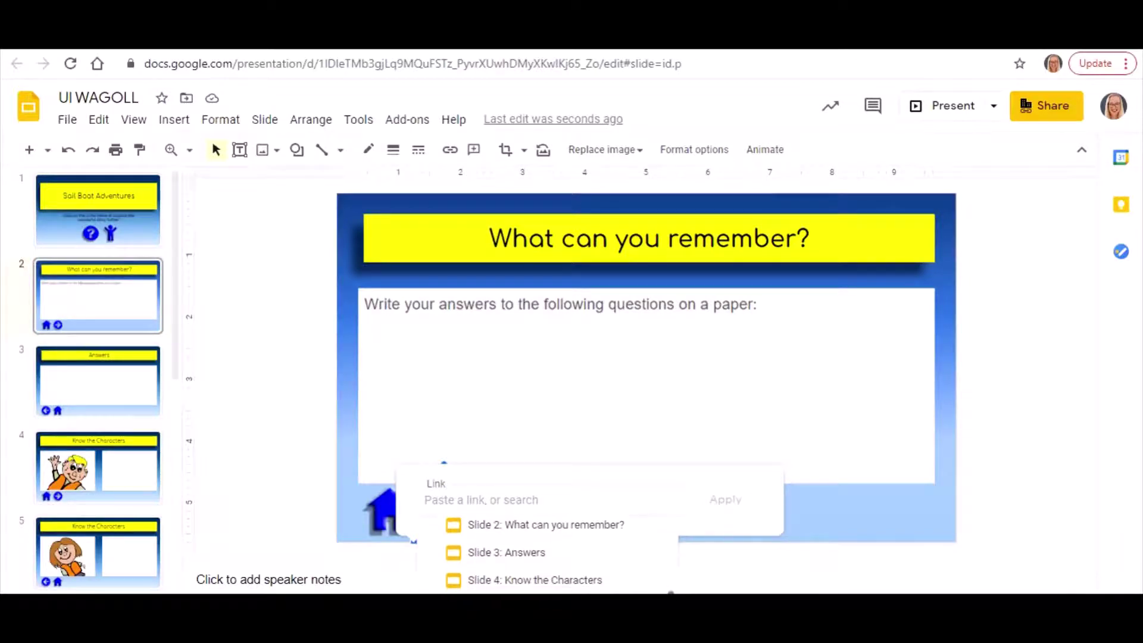
{"action": "left_click", "coordinate": [541, 554]}
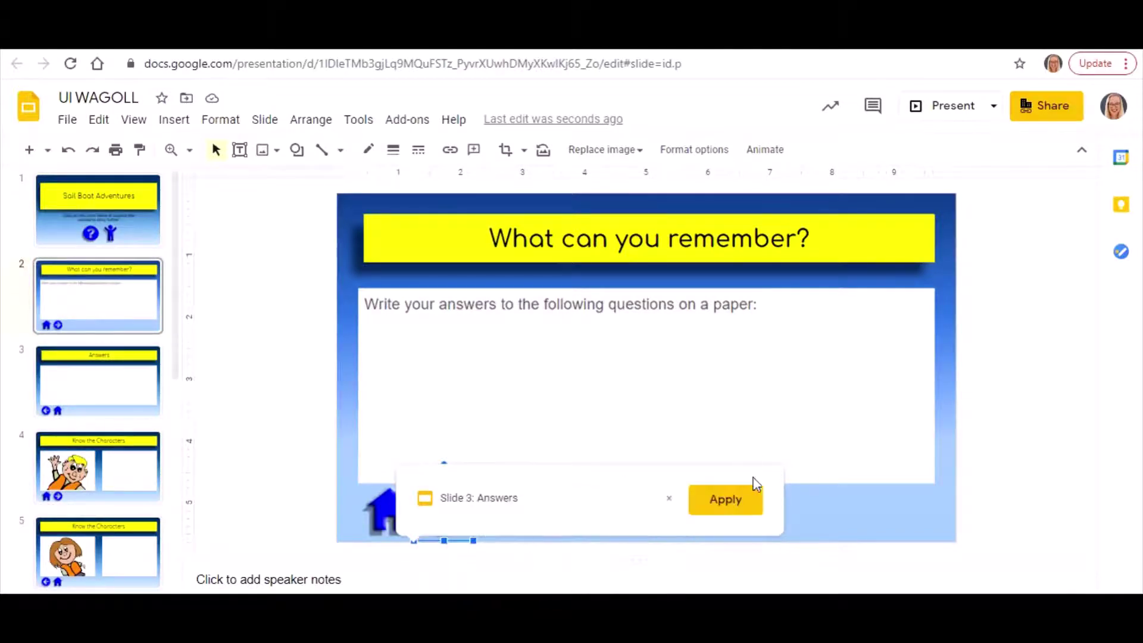
{"action": "left_click", "coordinate": [727, 501]}
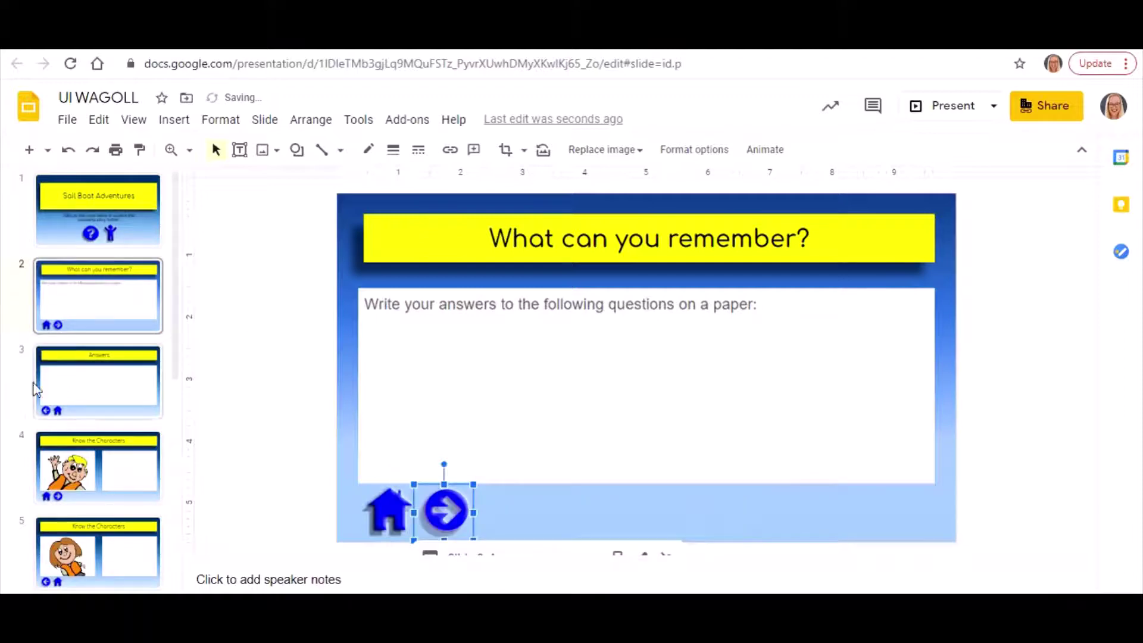
{"action": "left_click", "coordinate": [87, 414]}
- Present from the title slide, test the question-mark and home links, then exit with Esc
{"action": "left_click", "coordinate": [122, 488]}
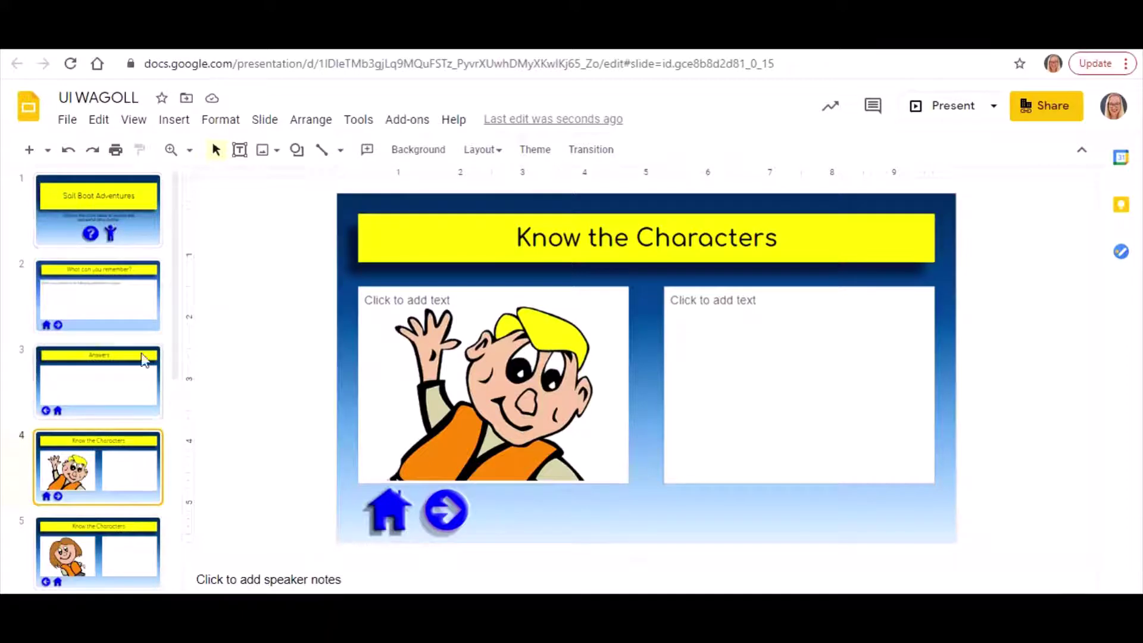
{"action": "left_click", "coordinate": [105, 213]}
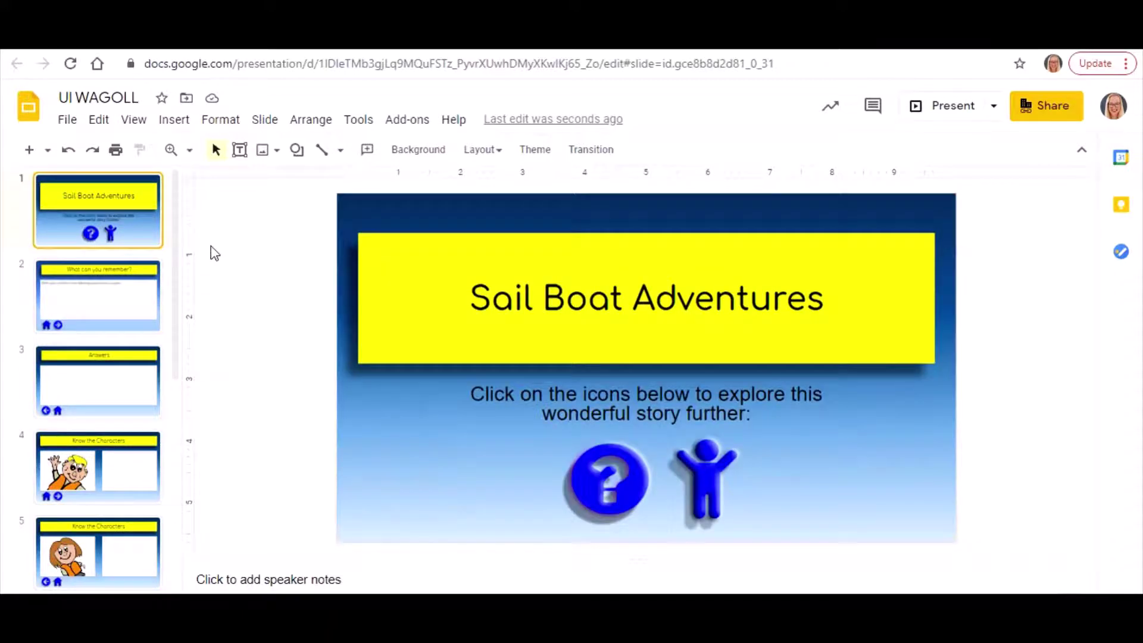
{"action": "left_click", "coordinate": [137, 122]}
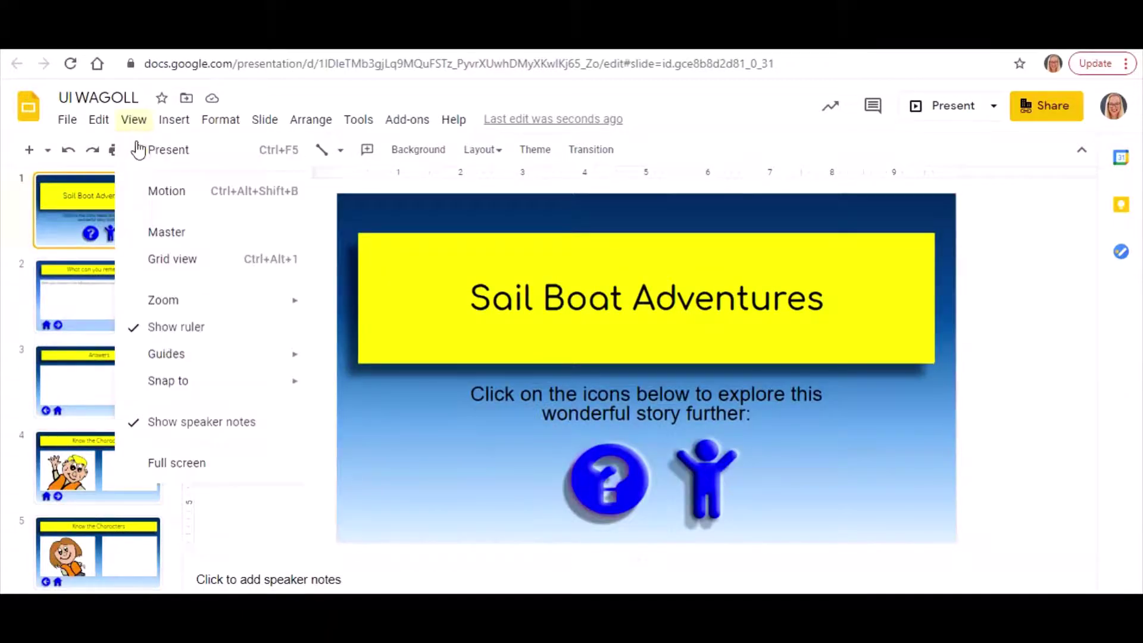
{"action": "left_click", "coordinate": [173, 153]}
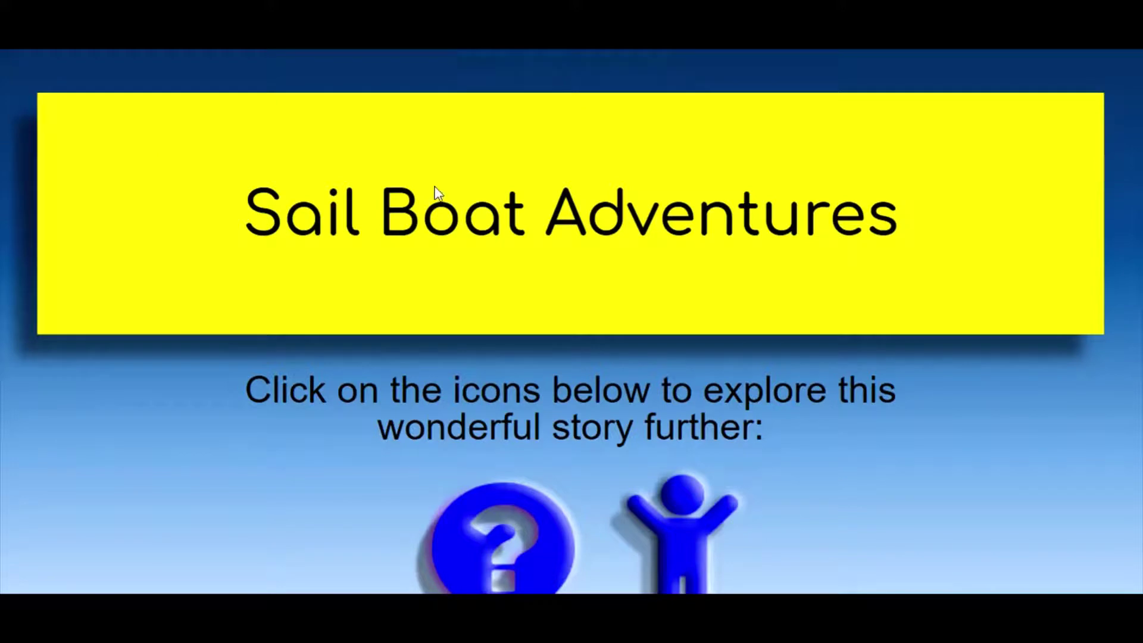
{"action": "left_click", "coordinate": [551, 519]}
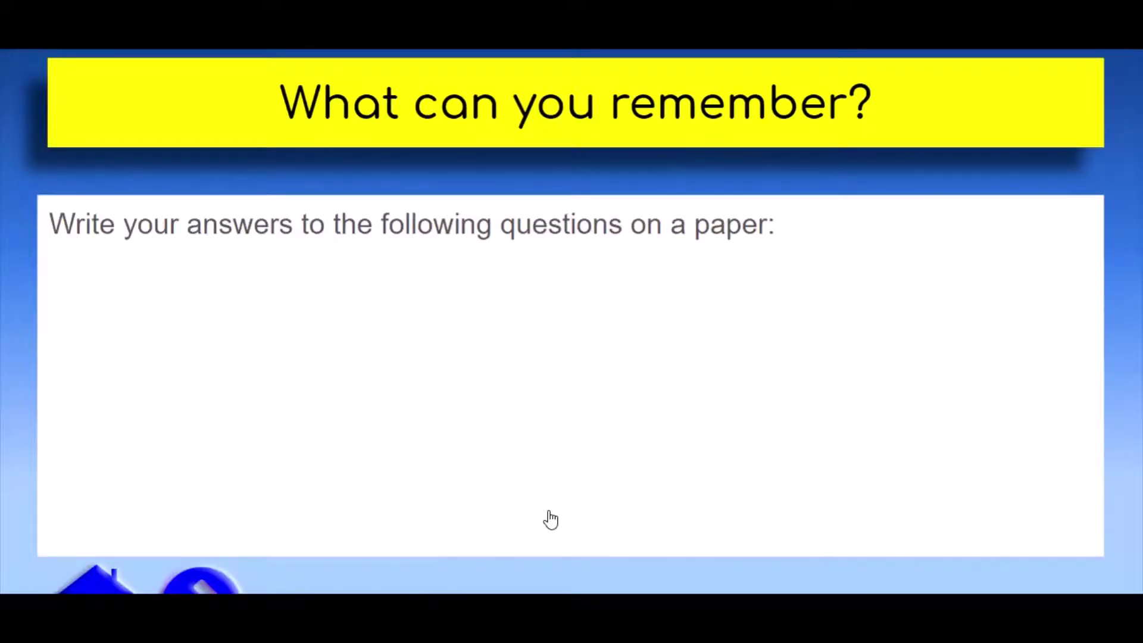
{"action": "left_click", "coordinate": [98, 577]}
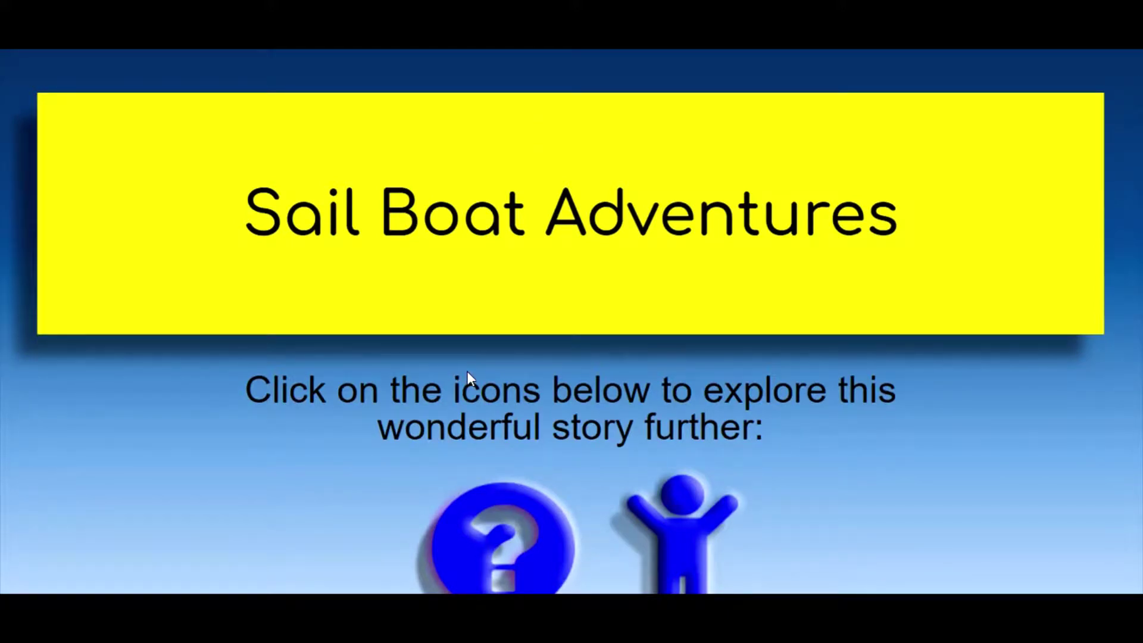
{"action": "key", "text": "Escape"}
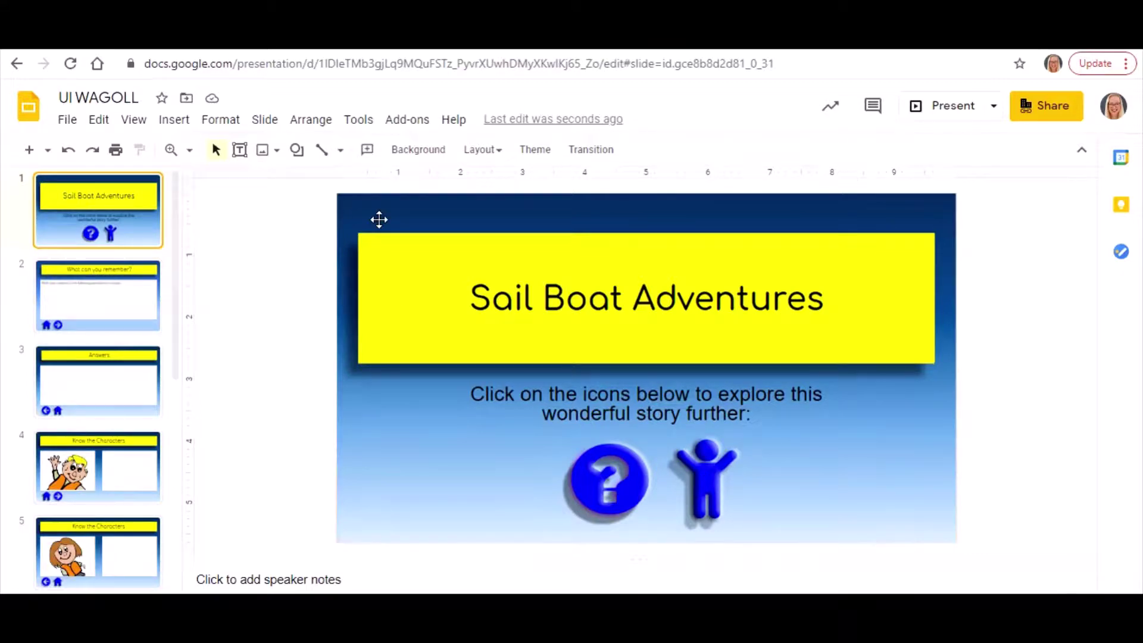
- Draw a rectangle on the title slide to the left of the icons
{"action": "left_click", "coordinate": [297, 154]}
{"action": "mouse_move", "coordinate": [336, 190]}
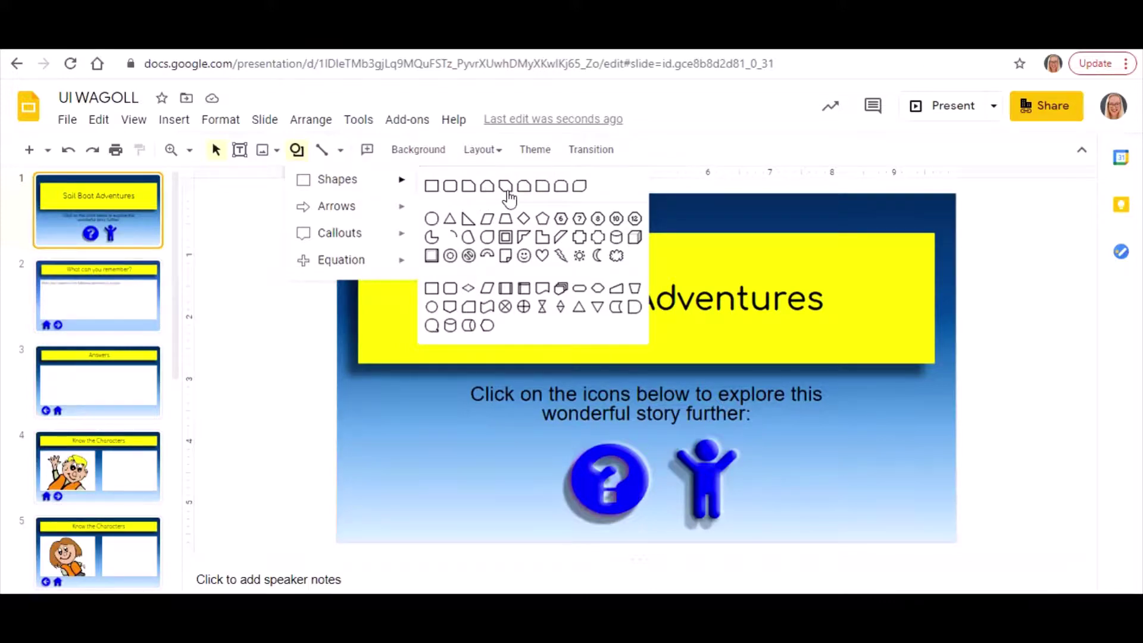
{"action": "left_click", "coordinate": [432, 186]}
{"action": "left_click_drag", "start_coordinate": [374, 475], "coordinate": [494, 520]}
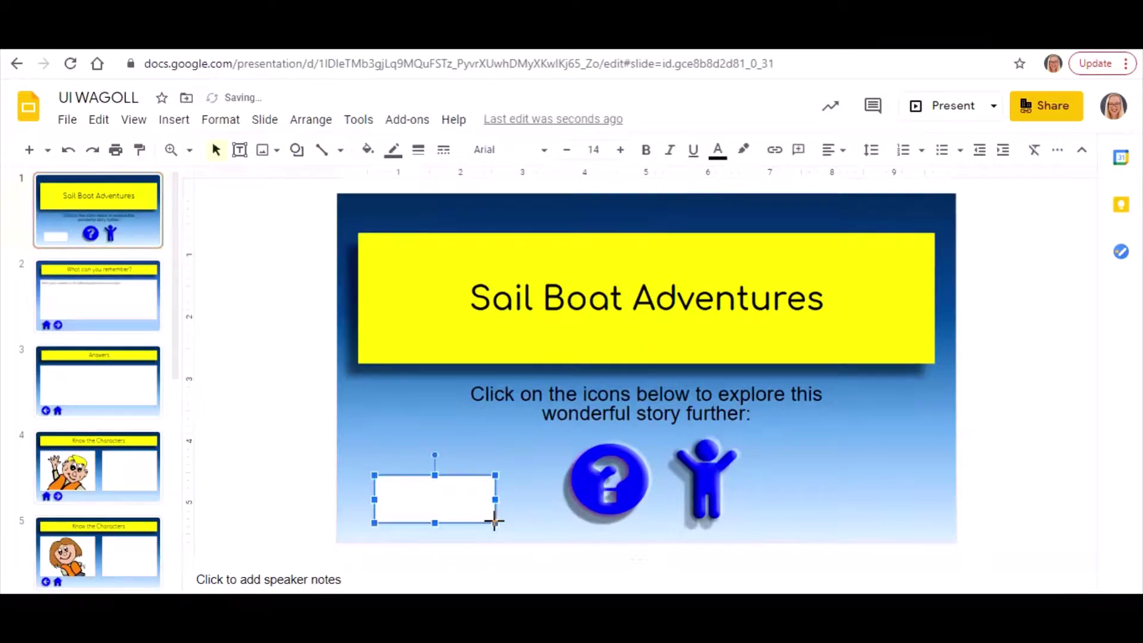
- Fill the rectangle with a custom blue-purple colour
{"action": "left_click", "coordinate": [368, 149]}
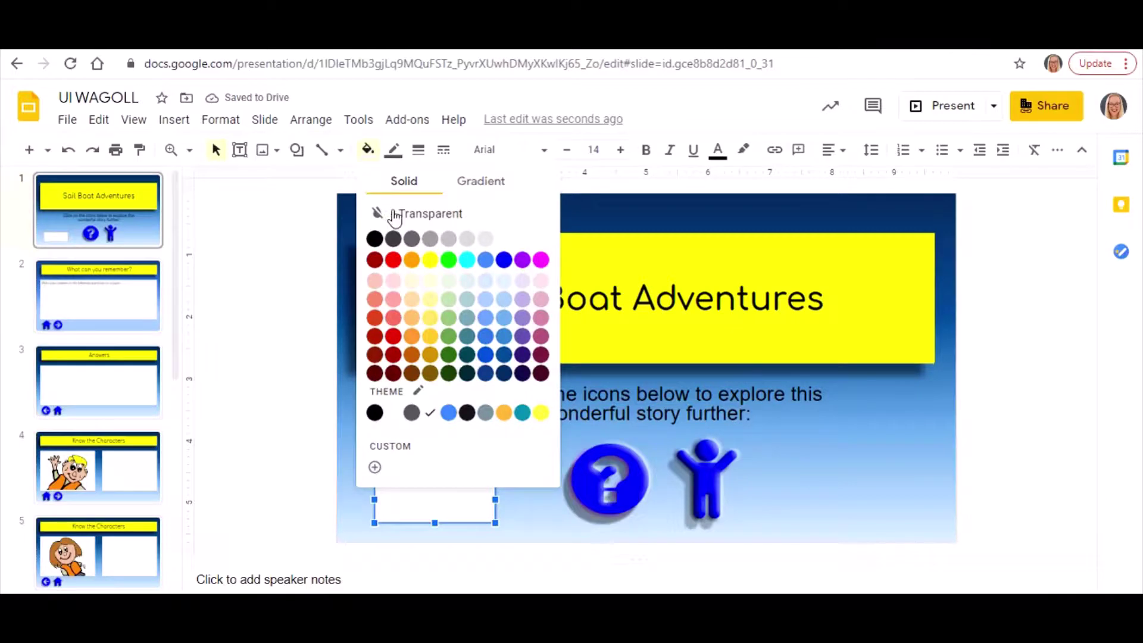
{"action": "left_click", "coordinate": [504, 299]}
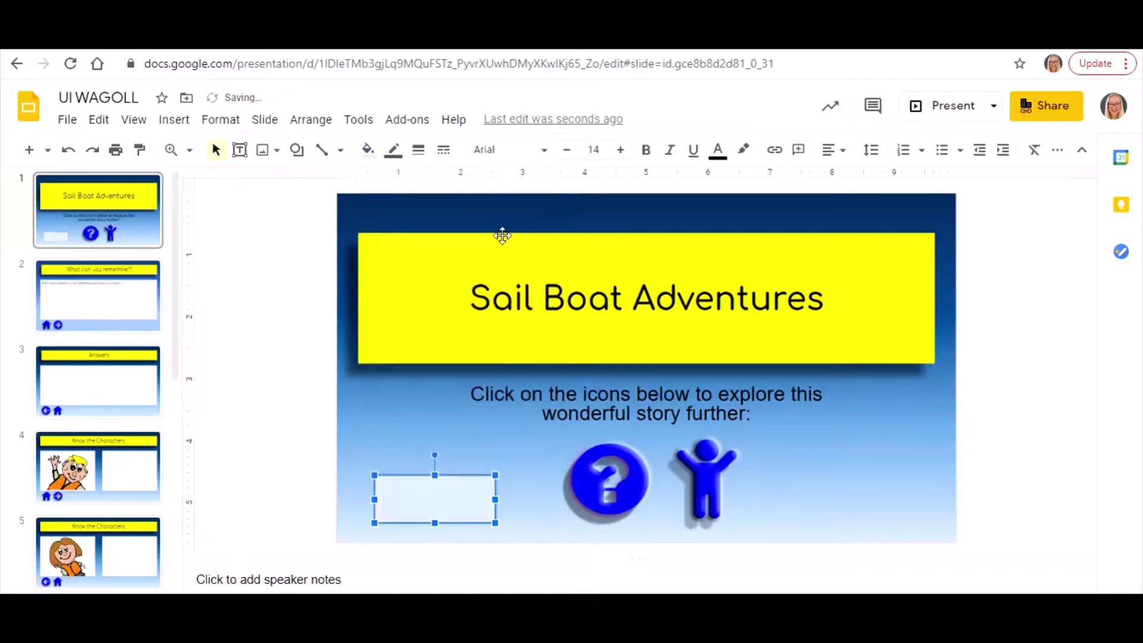
{"action": "left_click", "coordinate": [368, 150]}
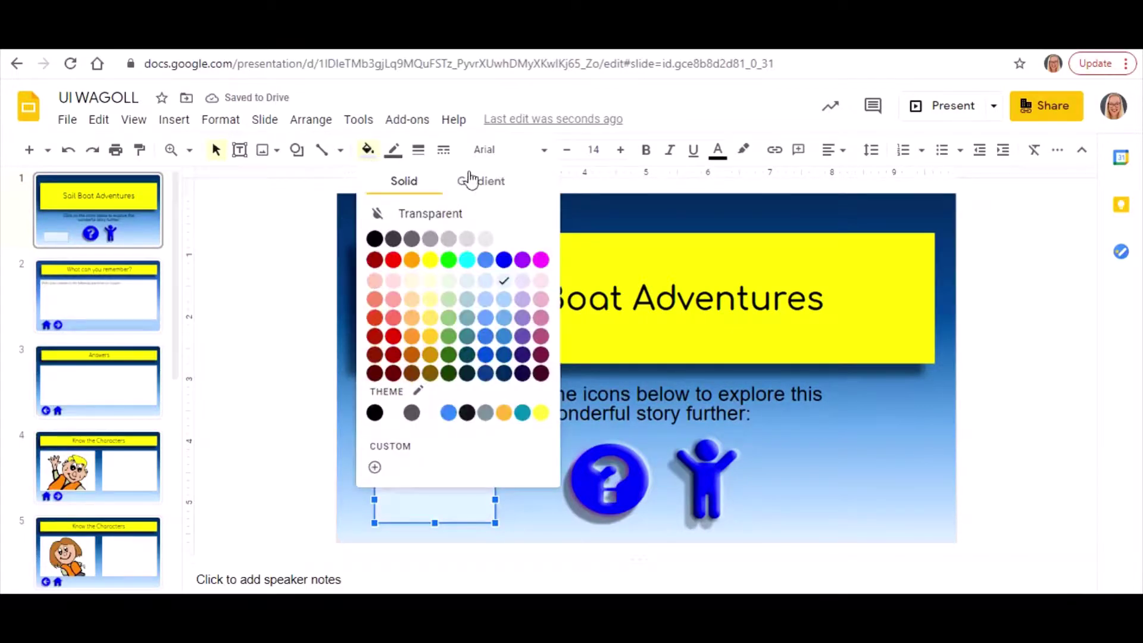
{"action": "left_click", "coordinate": [375, 468]}
{"action": "left_click_drag", "start_coordinate": [570, 332], "coordinate": [550, 301]}
{"action": "mouse_move", "coordinate": [592, 416]}
{"action": "left_mouse_down"}
{"action": "mouse_move", "coordinate": [571, 417]}
{"action": "mouse_move", "coordinate": [593, 412]}
{"action": "left_mouse_up"}
{"action": "left_click", "coordinate": [627, 501]}
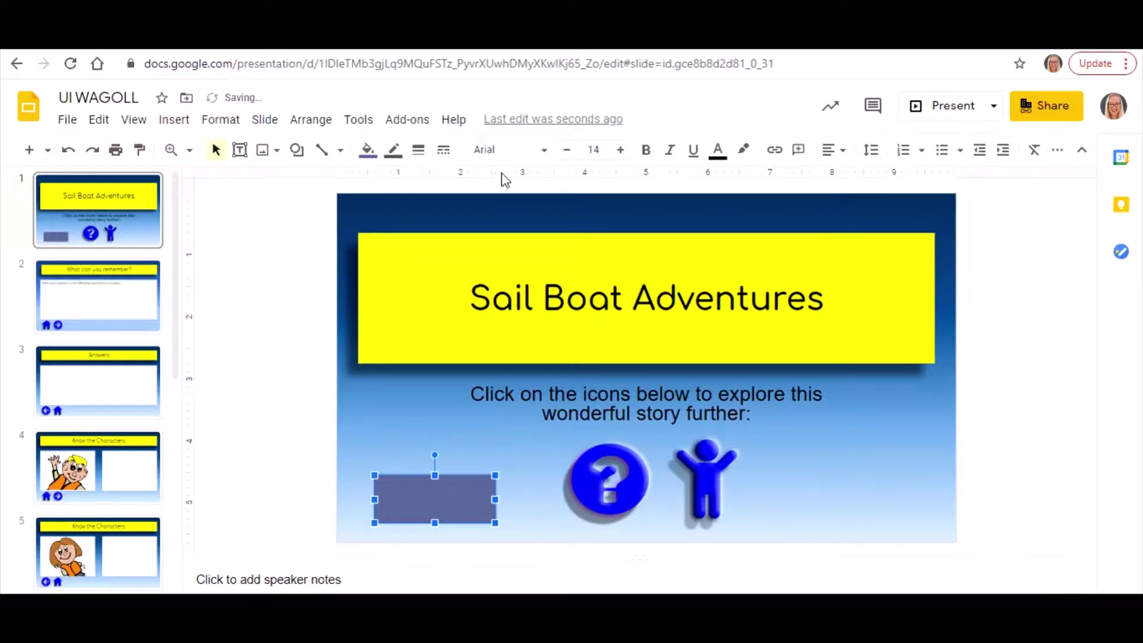
- Type 'Questions' in the rectangle, centred horizontally and vertically
{"action": "right_click", "coordinate": [442, 499]}
{"action": "left_click", "coordinate": [550, 295]}
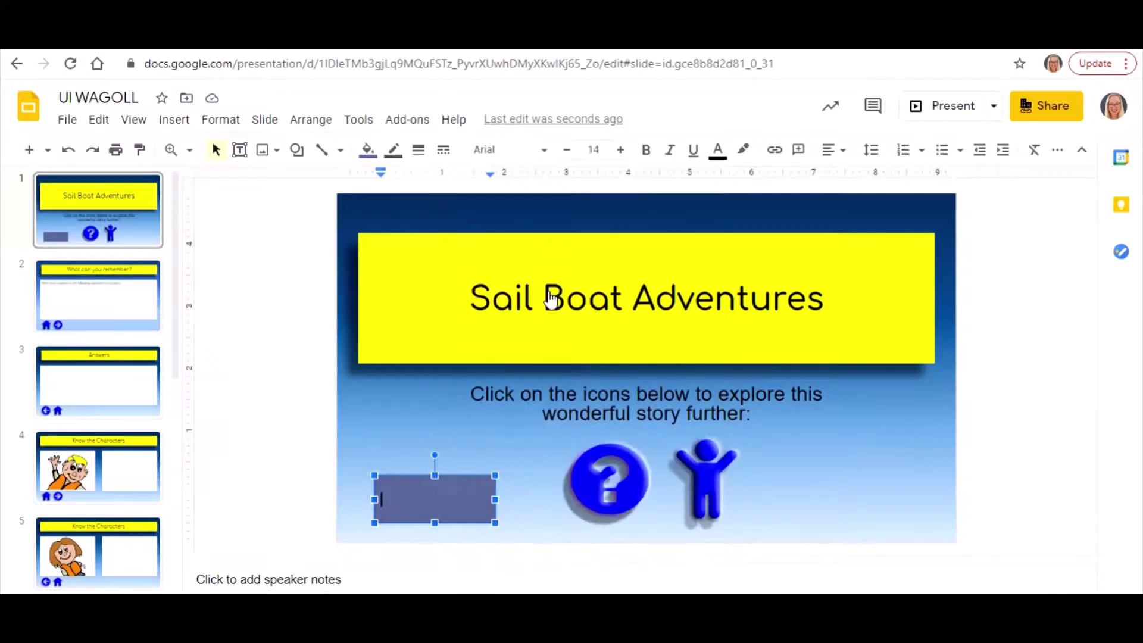
{"action": "type", "text": "Questions"}
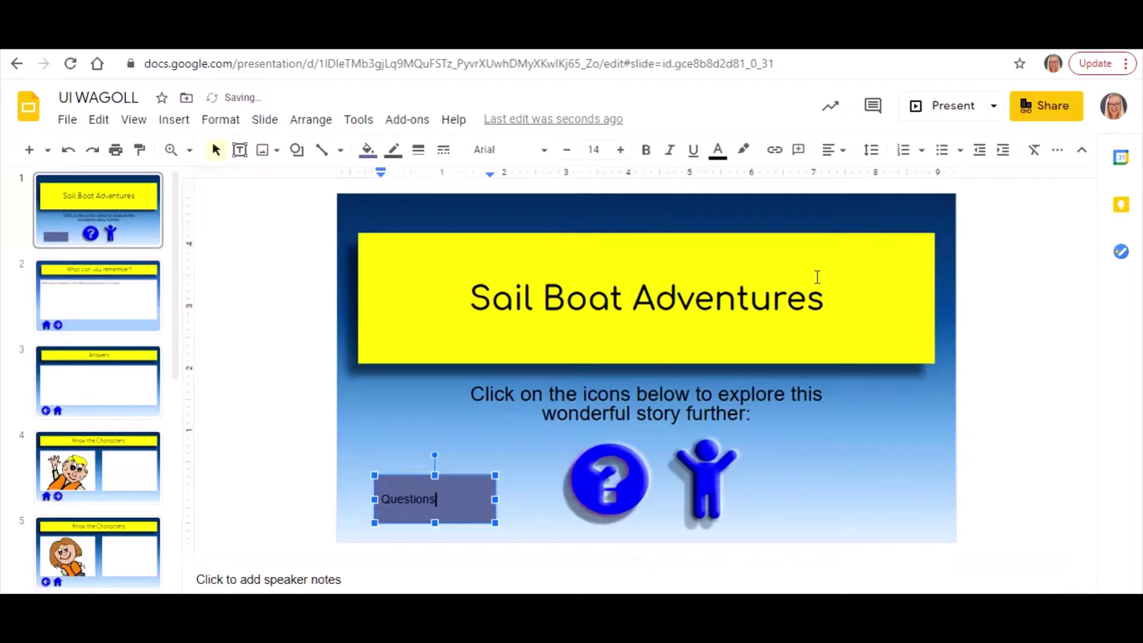
{"action": "left_click", "coordinate": [841, 151]}
{"action": "left_click", "coordinate": [855, 179]}
{"action": "left_click", "coordinate": [842, 151]}
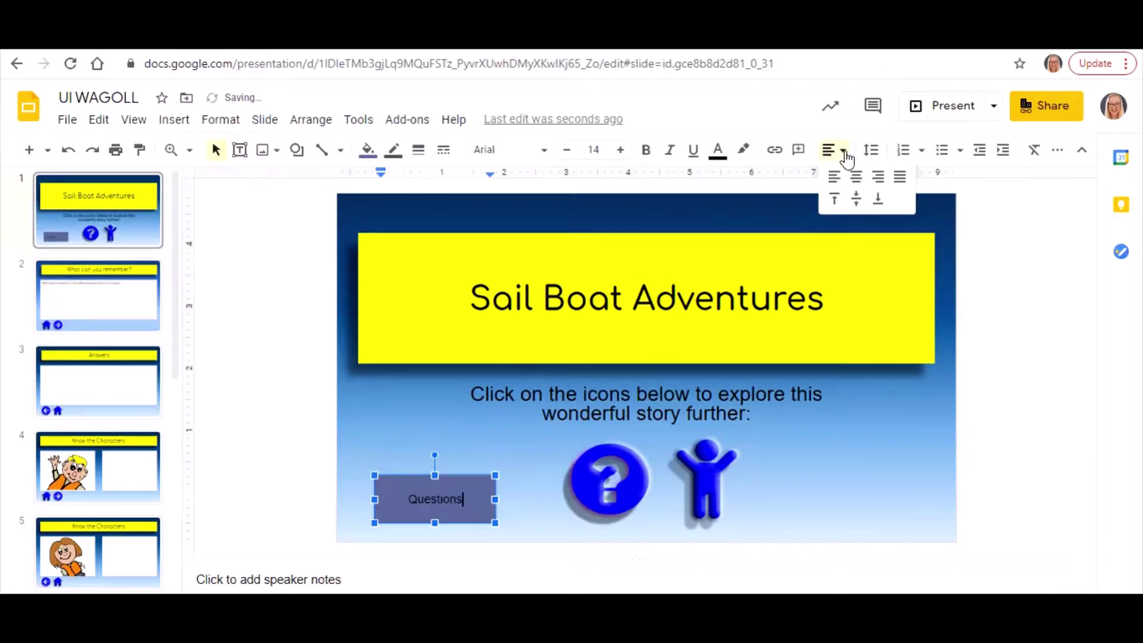
{"action": "left_click", "coordinate": [860, 202]}
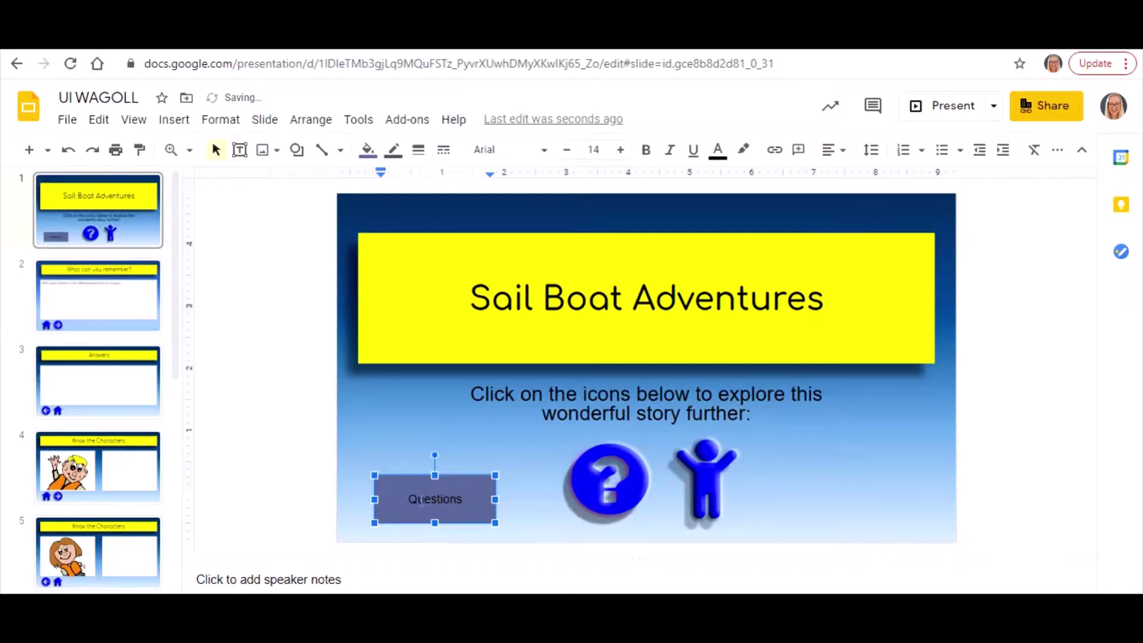
- Make the word 'Questions' white
{"action": "left_click_drag", "start_coordinate": [408, 500], "coordinate": [466, 496]}
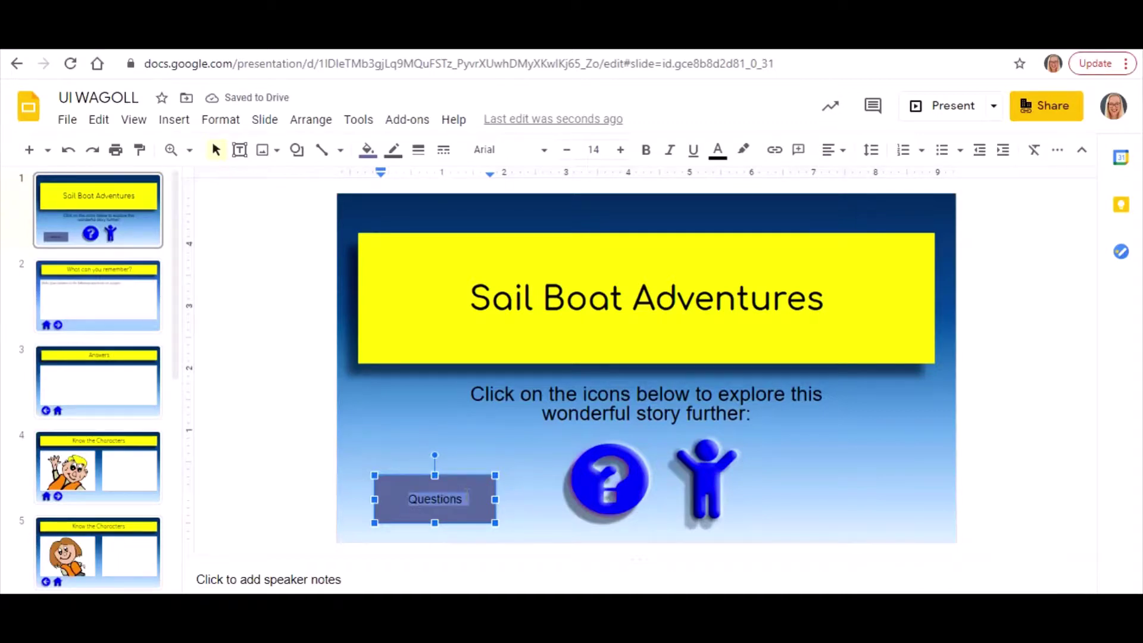
{"action": "left_click", "coordinate": [718, 150]}
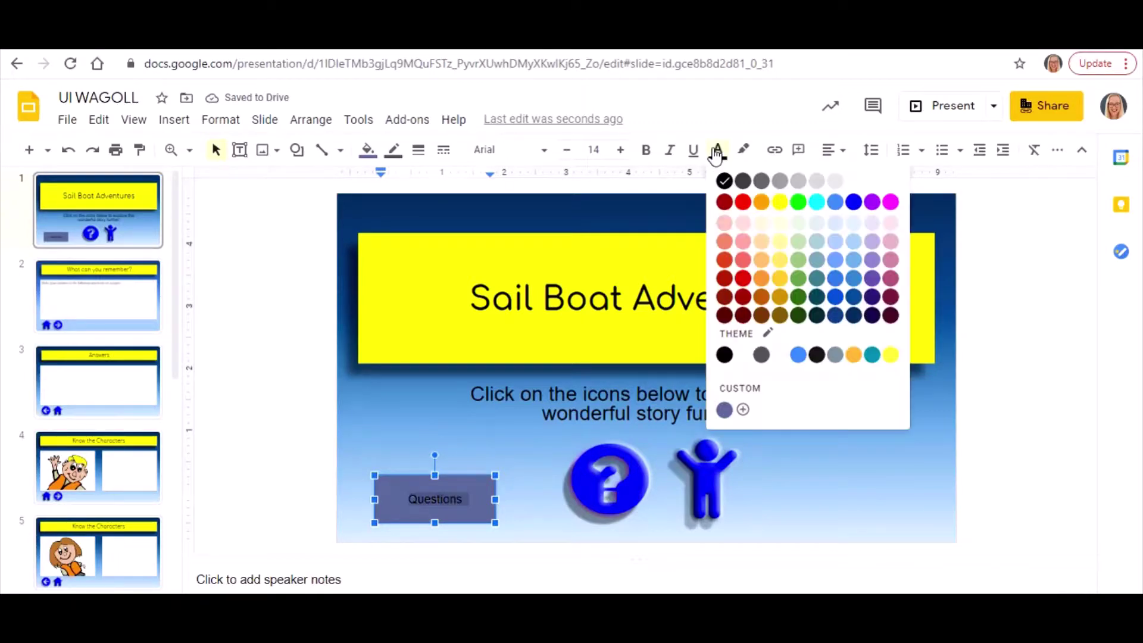
{"action": "left_click", "coordinate": [857, 182]}
{"action": "left_click", "coordinate": [433, 460]}
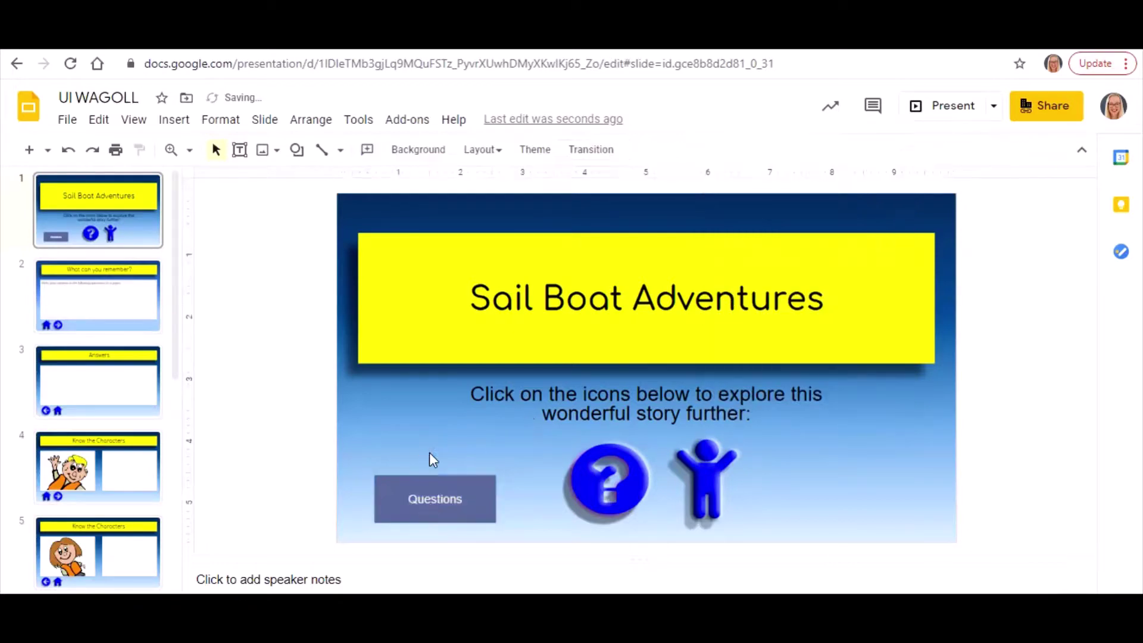
{"action": "left_click", "coordinate": [454, 480]}
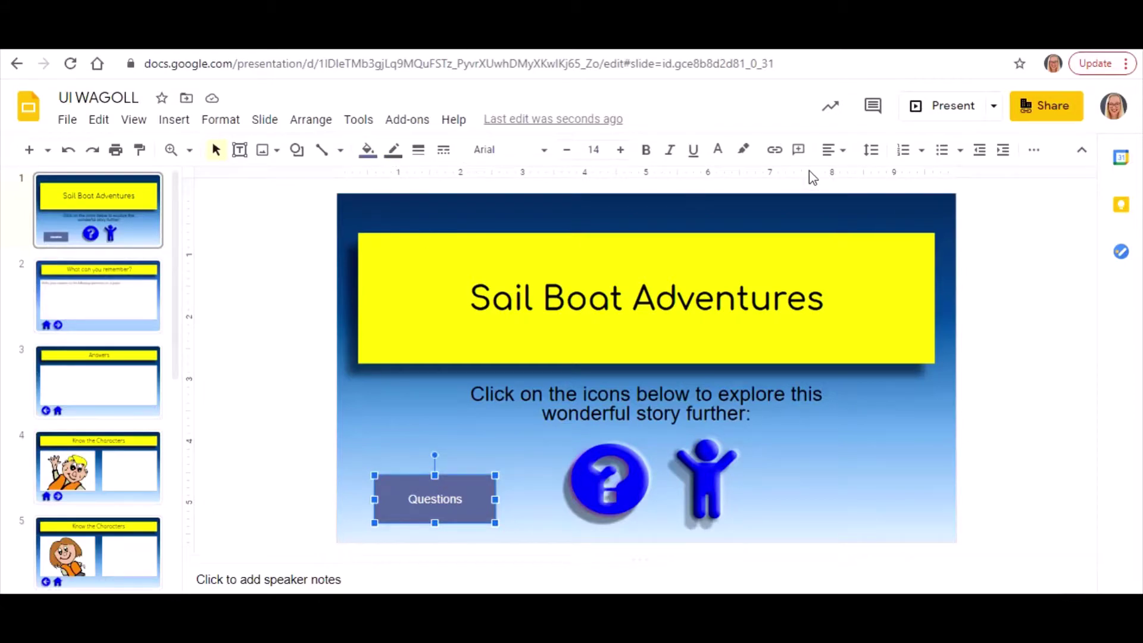
- Hyperlink the Questions box to Slide 2: What can you remember?
{"action": "left_click", "coordinate": [776, 151]}
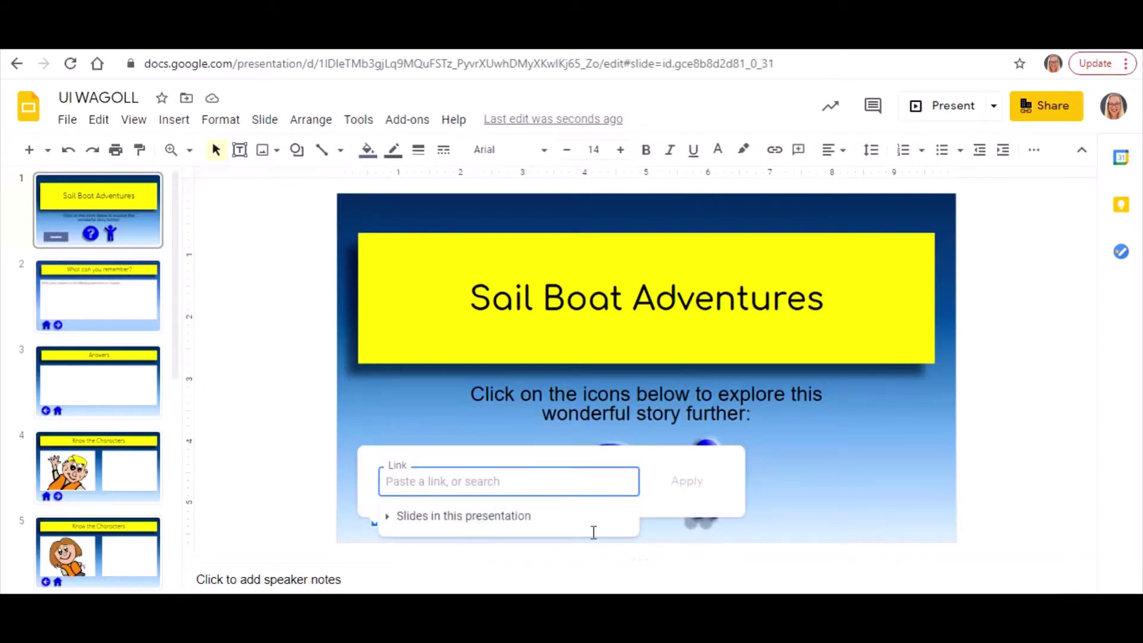
{"action": "left_click", "coordinate": [512, 520]}
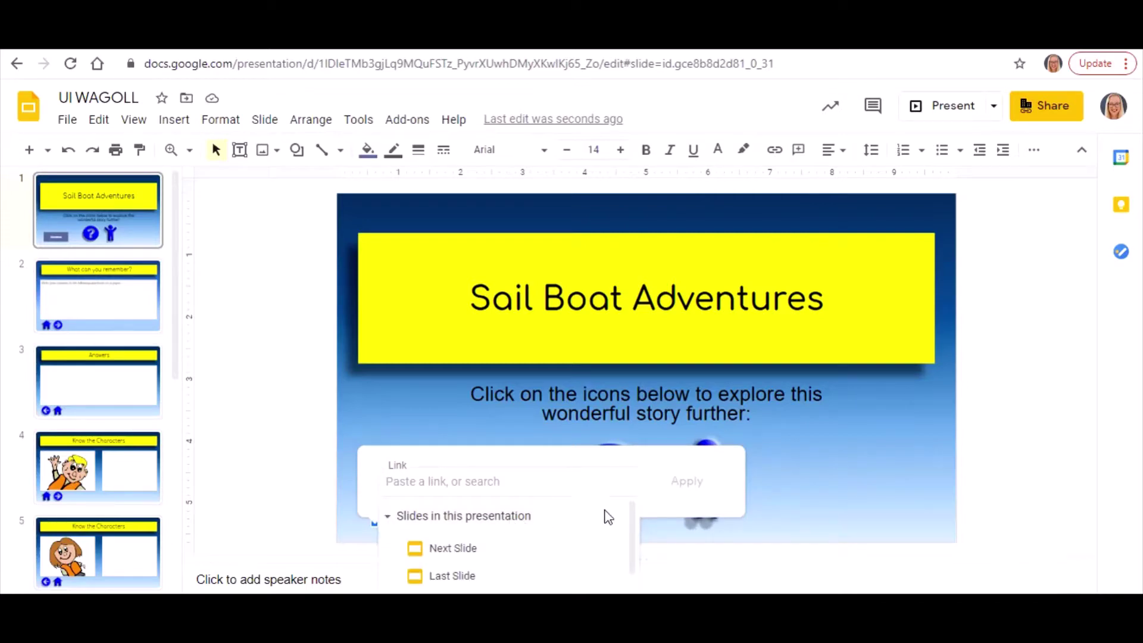
{"action": "left_click_drag", "start_coordinate": [635, 519], "coordinate": [636, 583]}
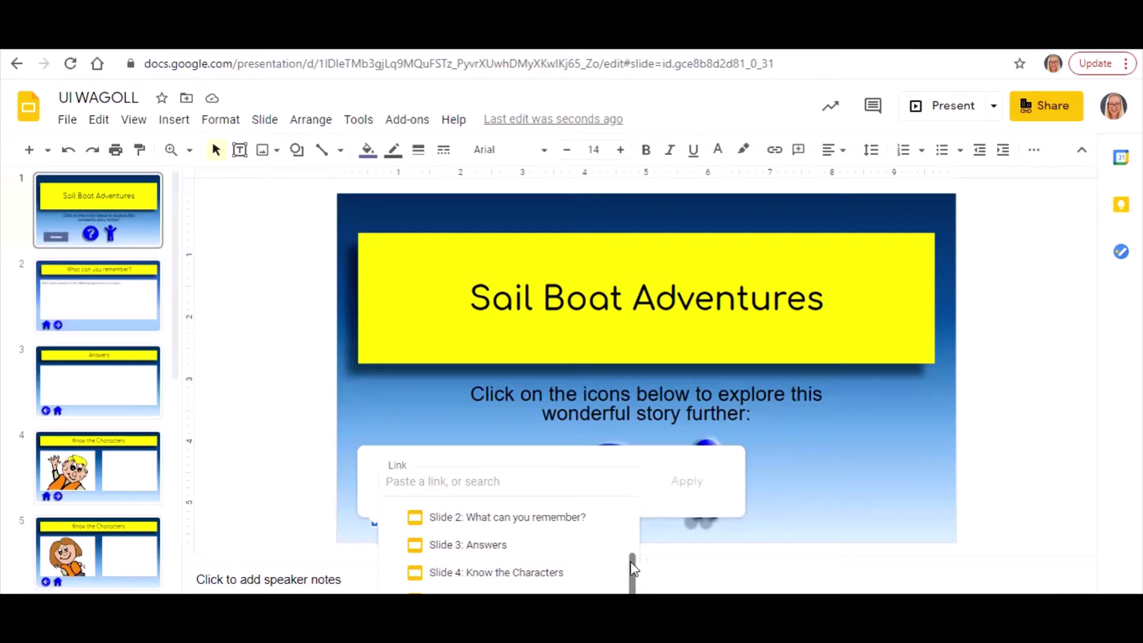
{"action": "left_click", "coordinate": [573, 524]}
{"action": "left_click", "coordinate": [712, 479]}
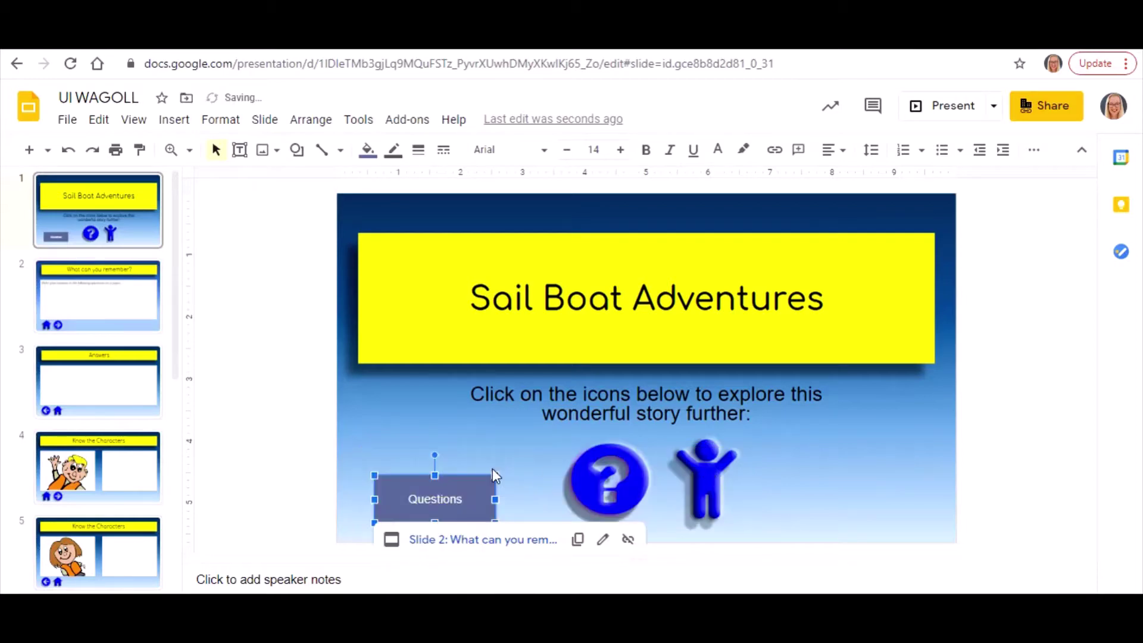
{"action": "left_click", "coordinate": [469, 432]}
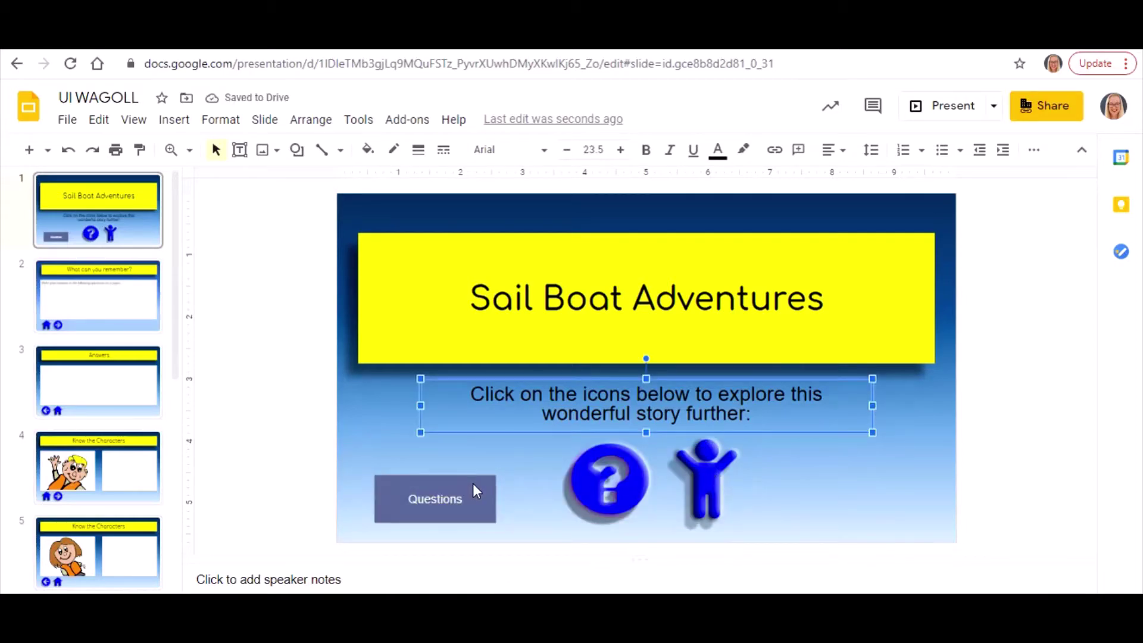